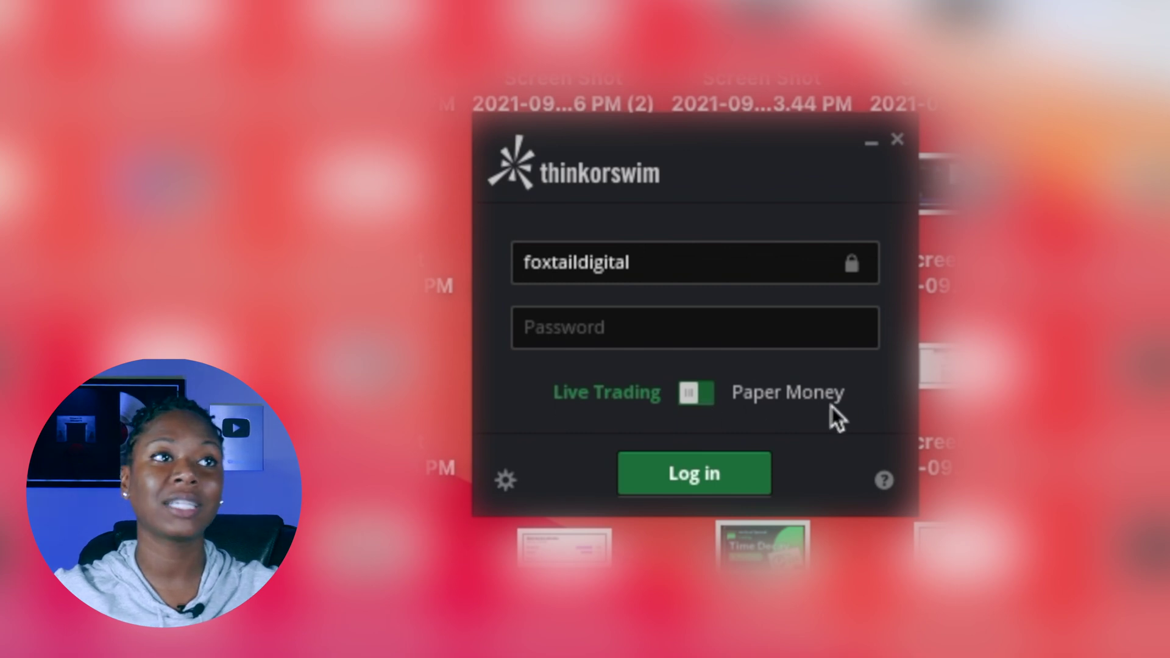
# Log in to the paper money account by entering the account password
pyautogui.click(583, 329)
pyautogui.write('••••••••••')
pyautogui.press('Return')
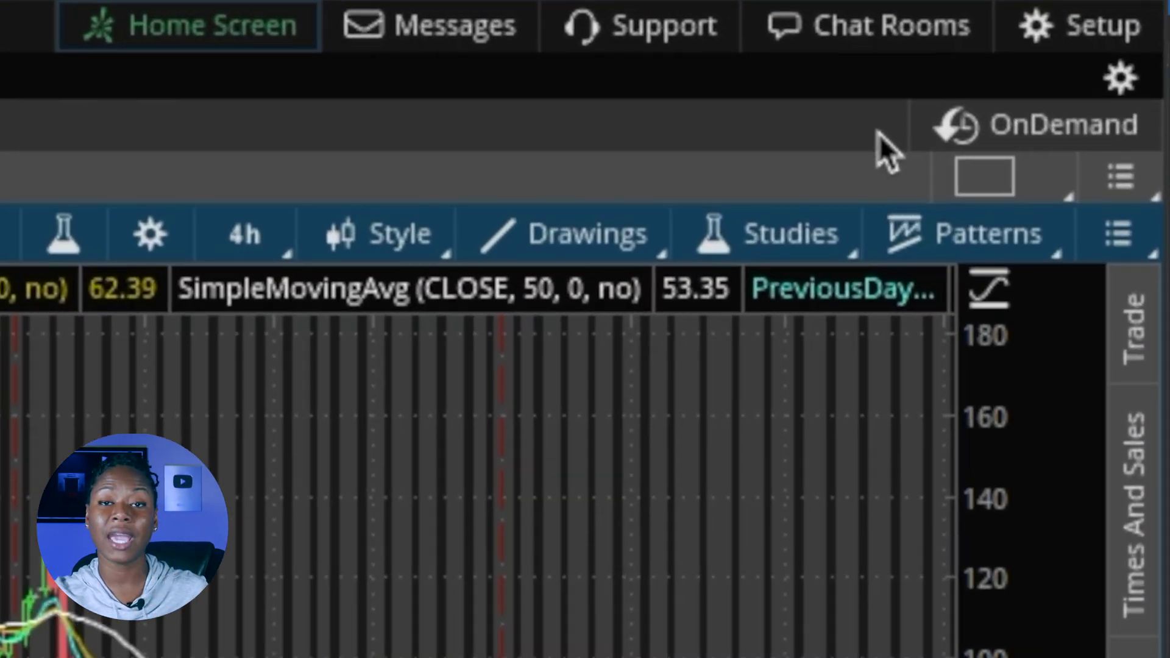
# Start OnDemand historical replay on the virtual account from the SAVA chart
pyautogui.click(1036, 125)
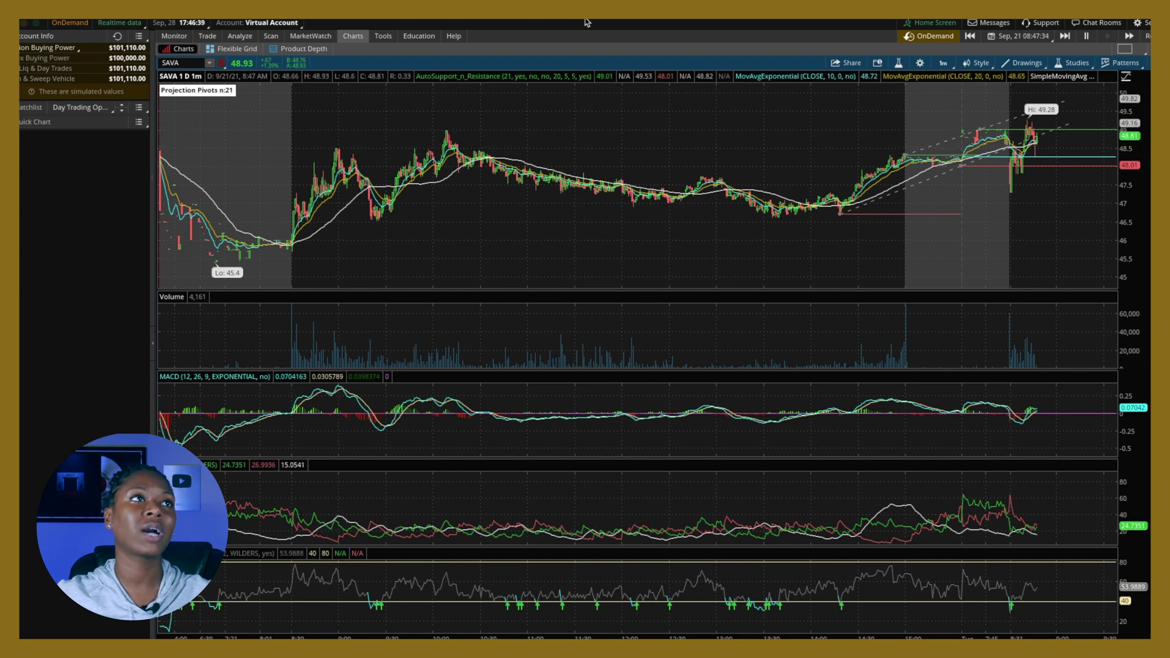
# Restart OnDemand, step the SAVA replay forward to Sep 21 09:48, and open the date picker
pyautogui.click(913, 39)
pyautogui.click(1141, 36)
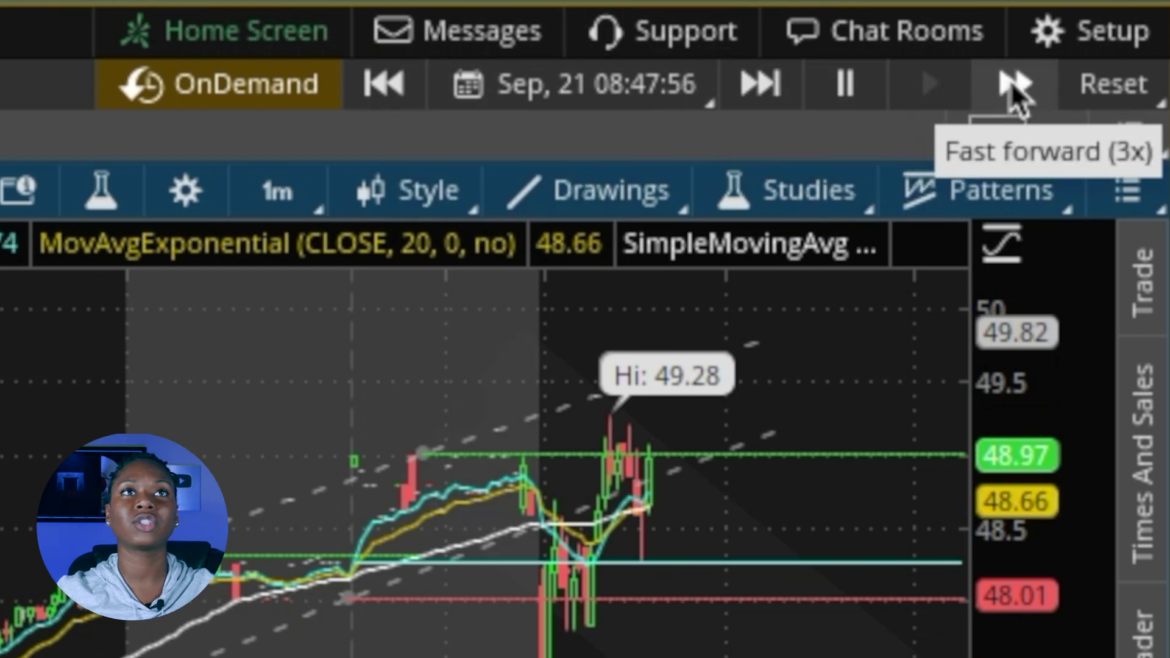
pyautogui.click(750, 86)
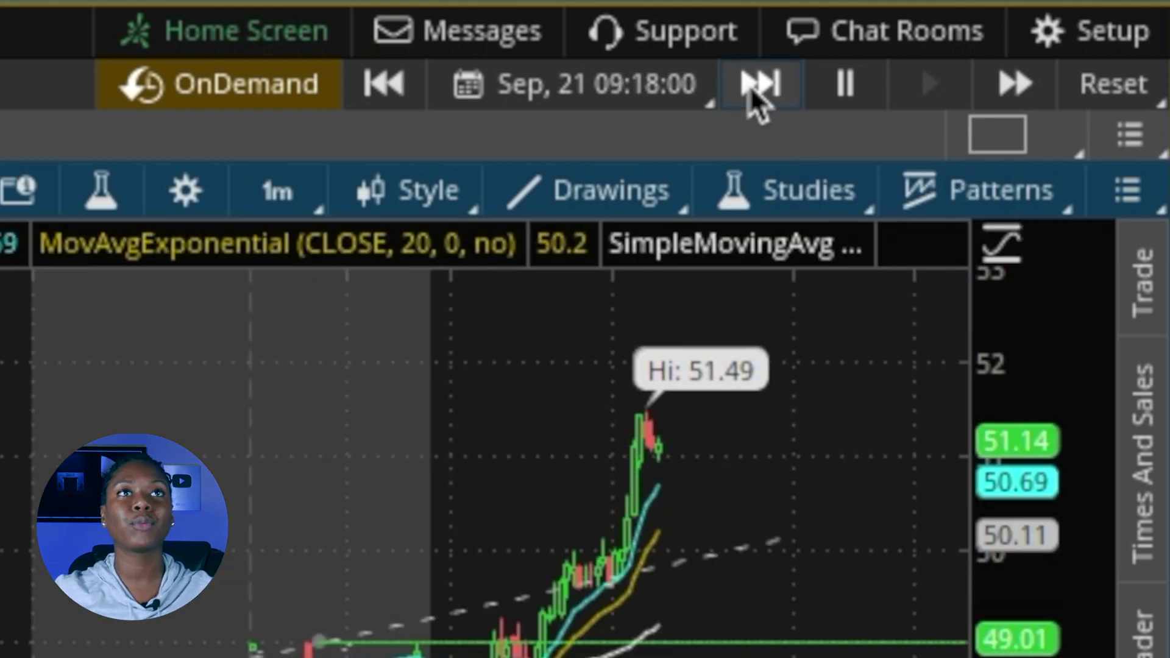
pyautogui.click(755, 92)
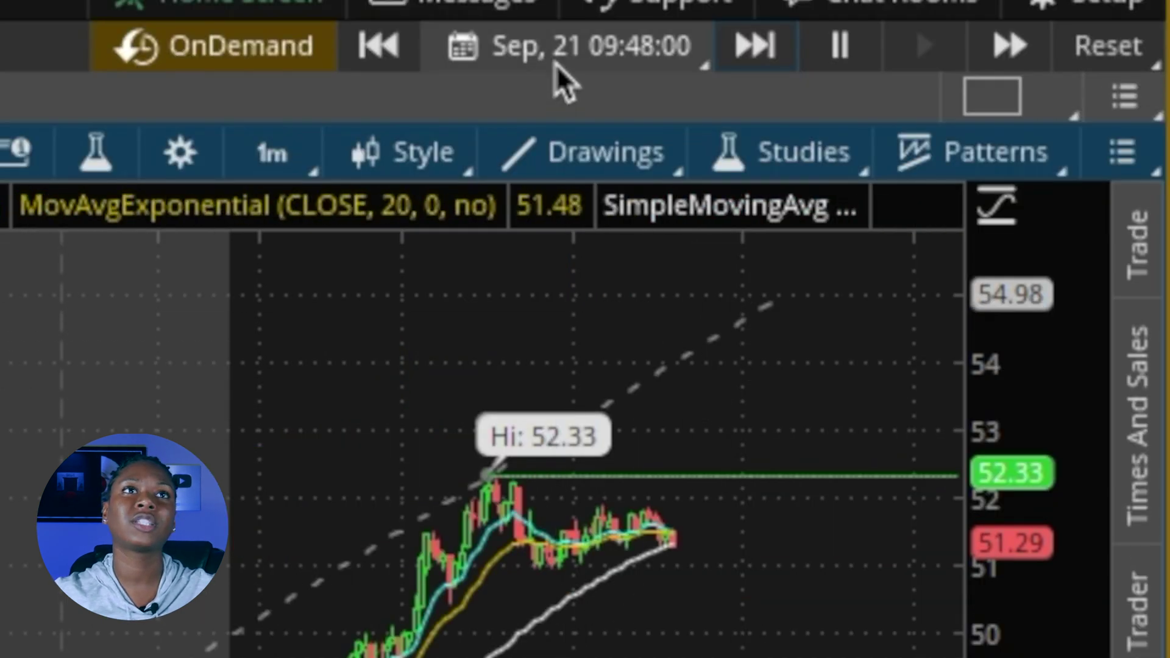
pyautogui.click(557, 54)
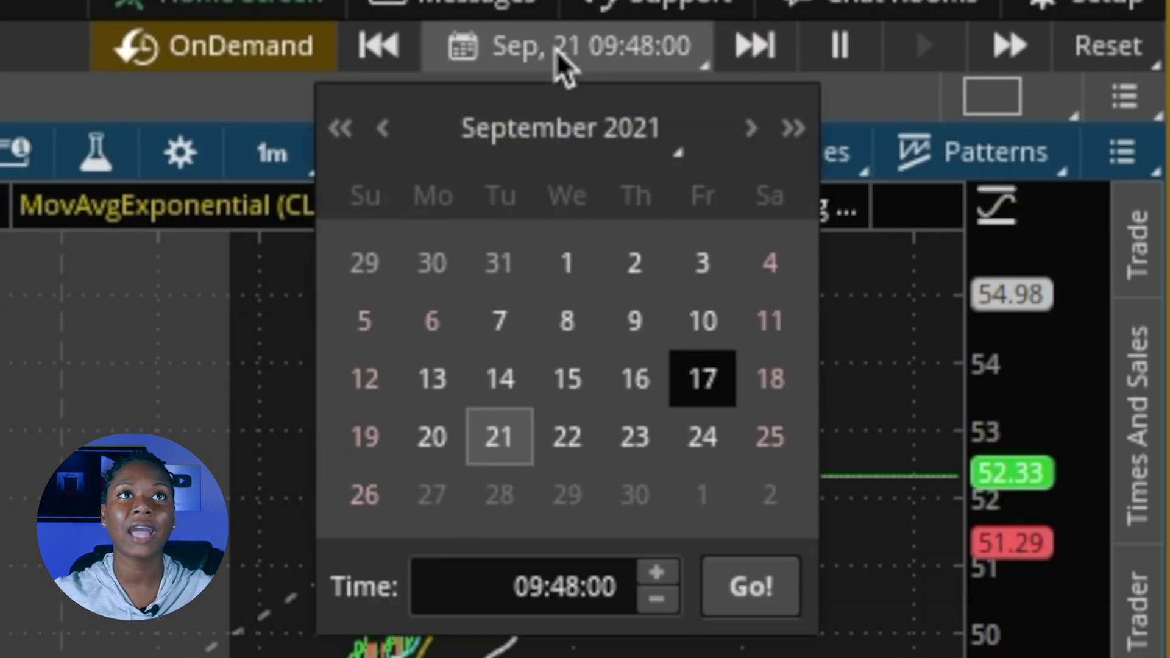
# Jump the replay to September 15 at 08:48:00
pyautogui.click(565, 384)
pyautogui.click(549, 582)
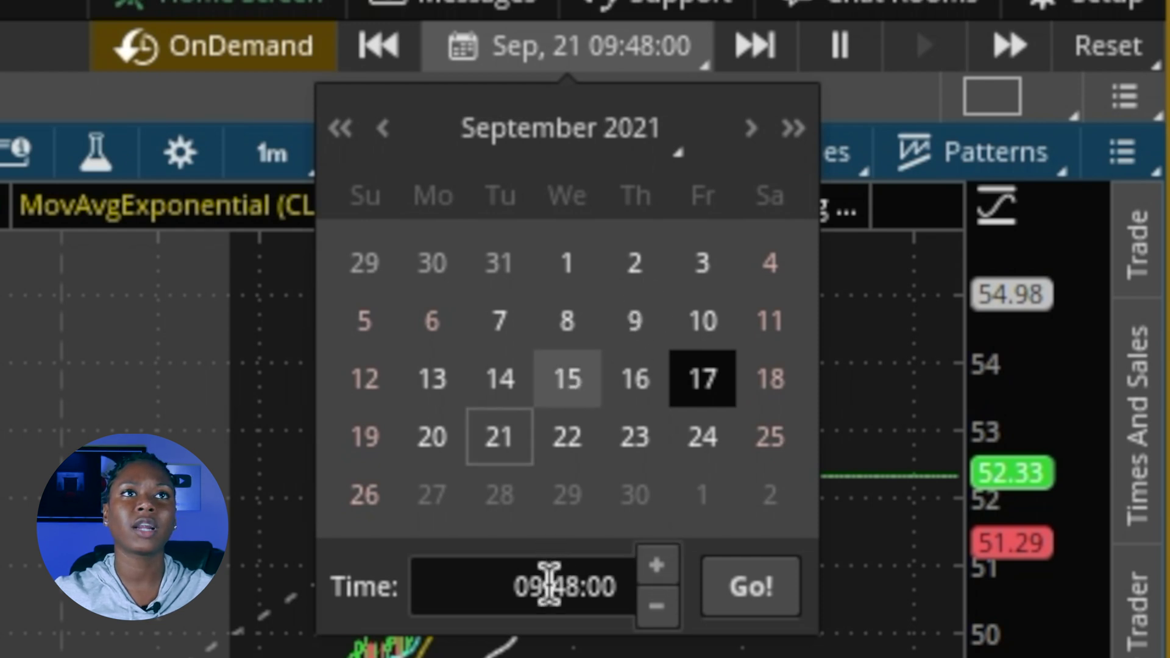
pyautogui.click(544, 586)
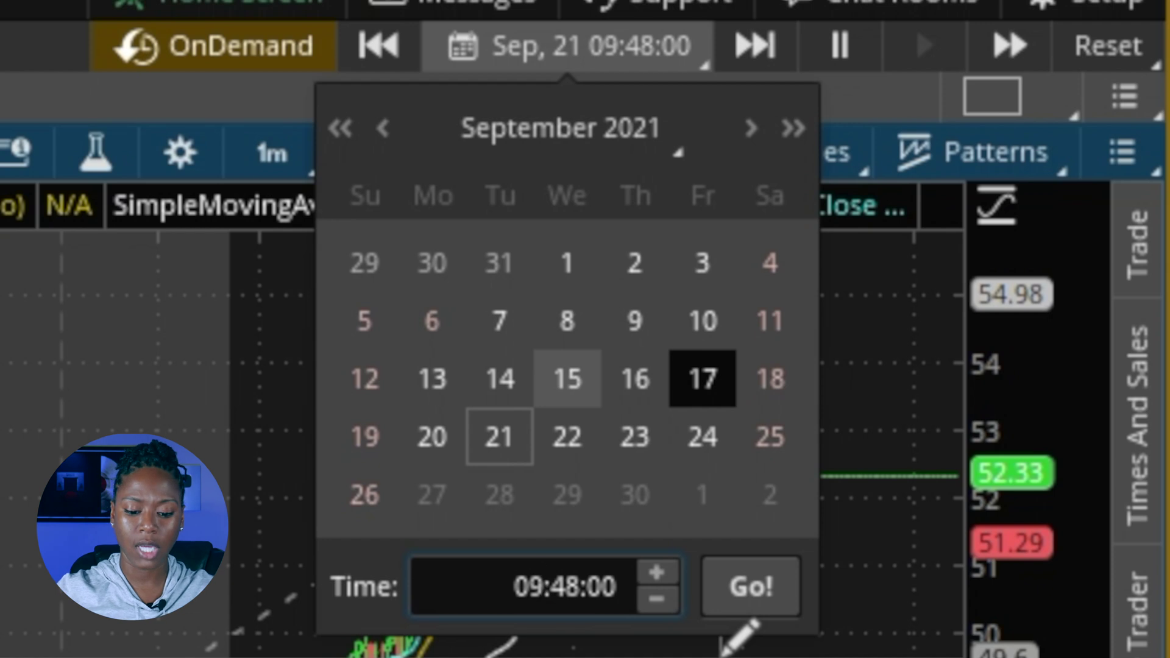
pyautogui.press('BackSpace')
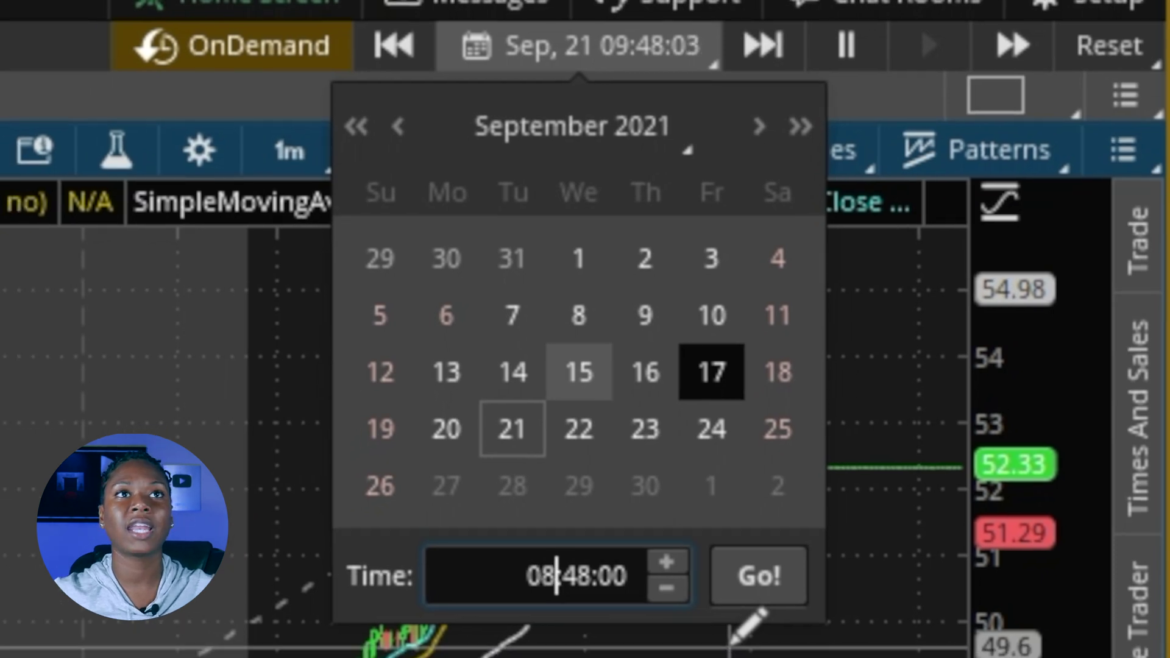
pyautogui.press('Return')
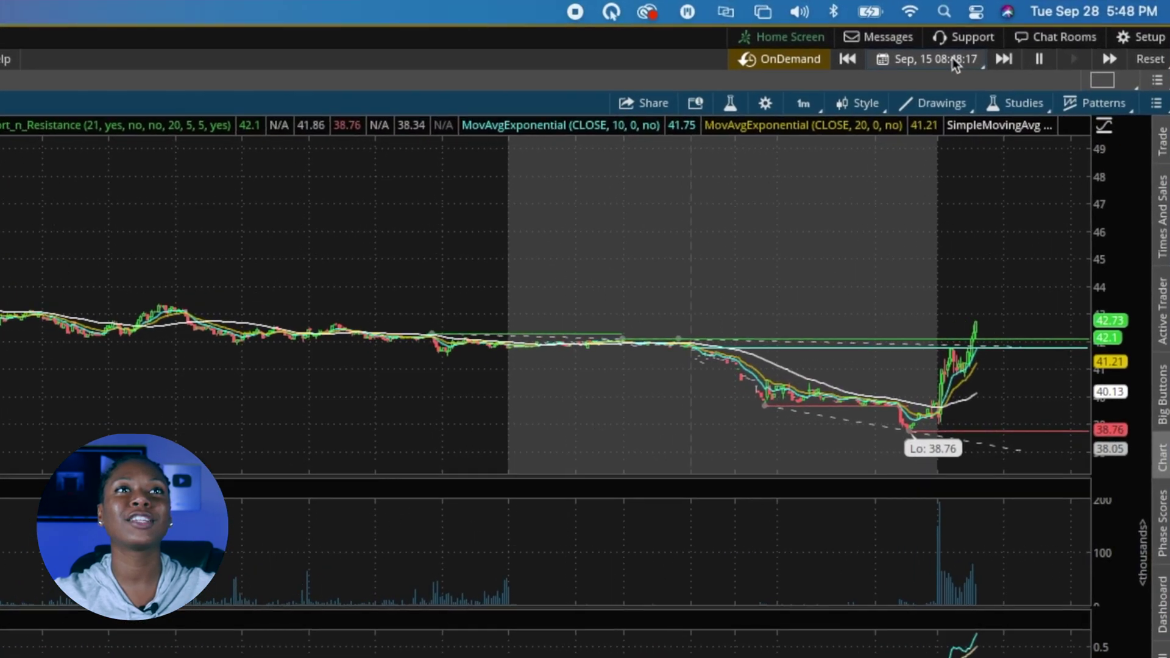
# Bring up SAVA's option chain on the Trade tab
pyautogui.click(955, 63)
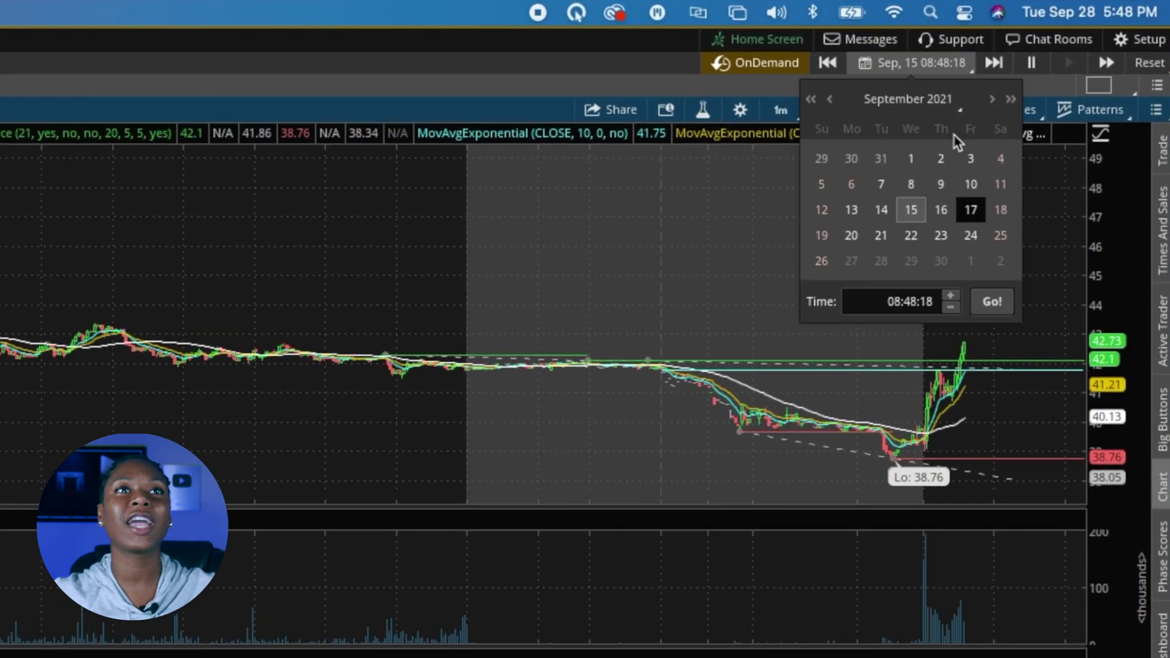
pyautogui.click(925, 67)
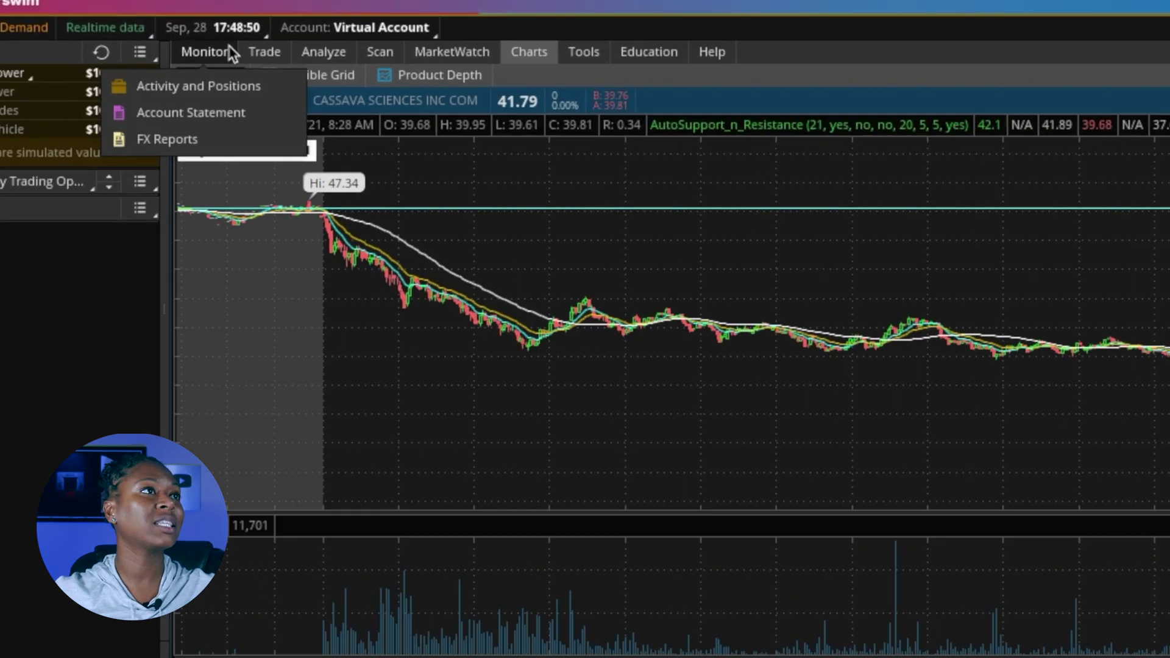
pyautogui.click(264, 49)
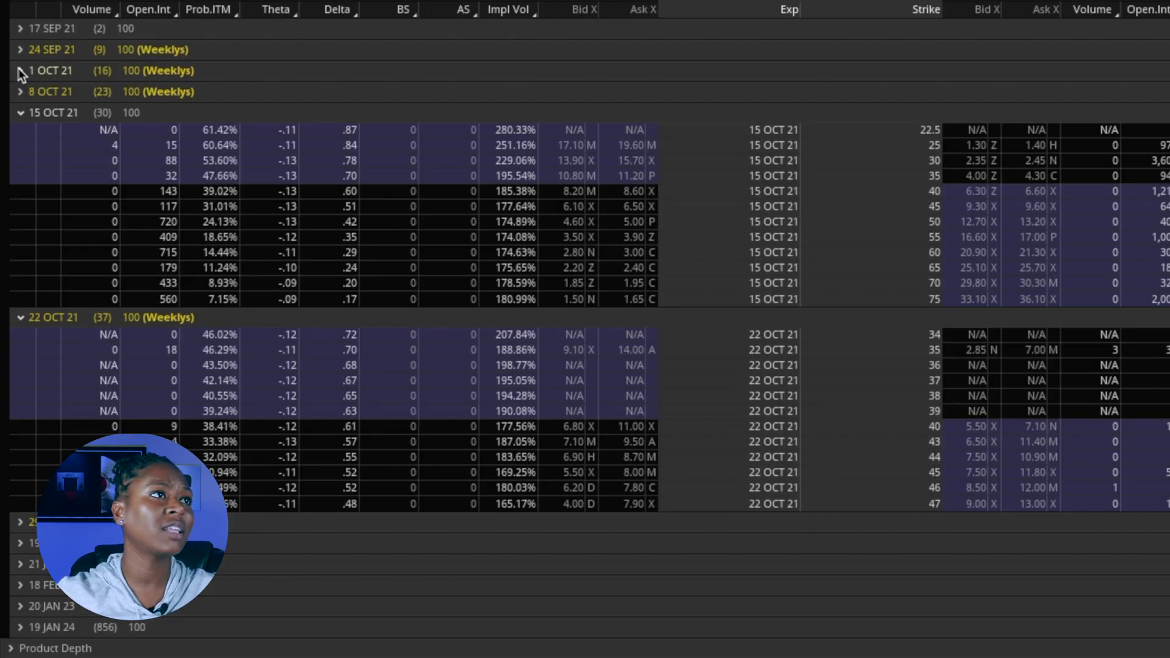
# Create a single buy order for 10 SAVA 1 OCT 21 40-strike calls at 6.90 limit
pyautogui.click(20, 71)
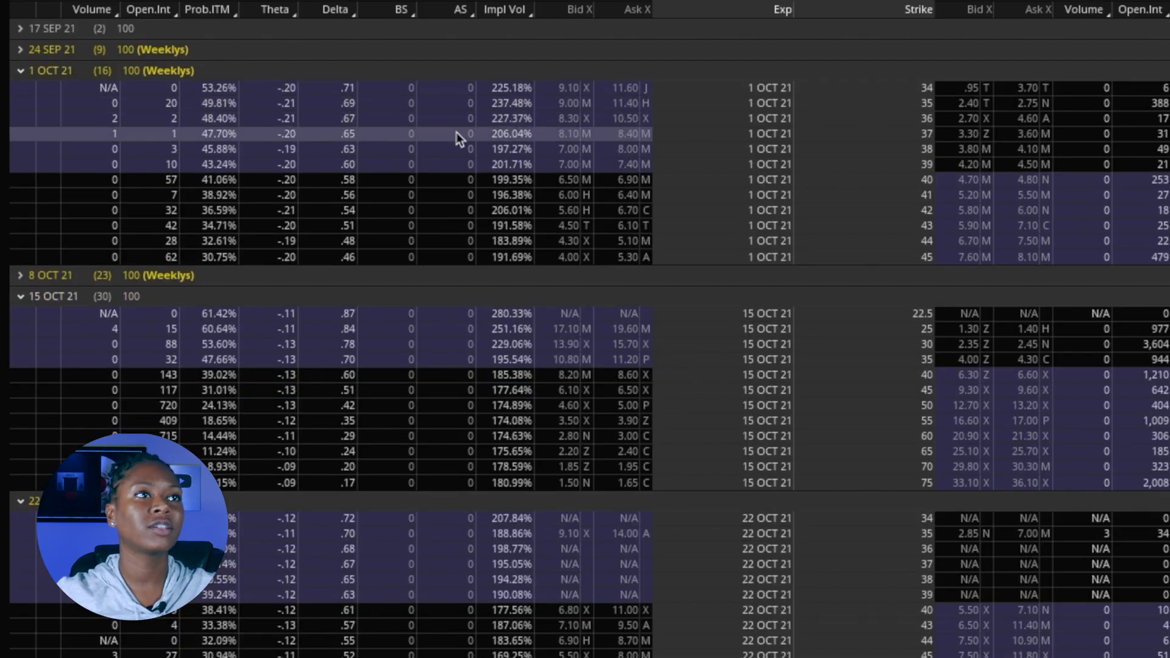
pyautogui.click(619, 178)
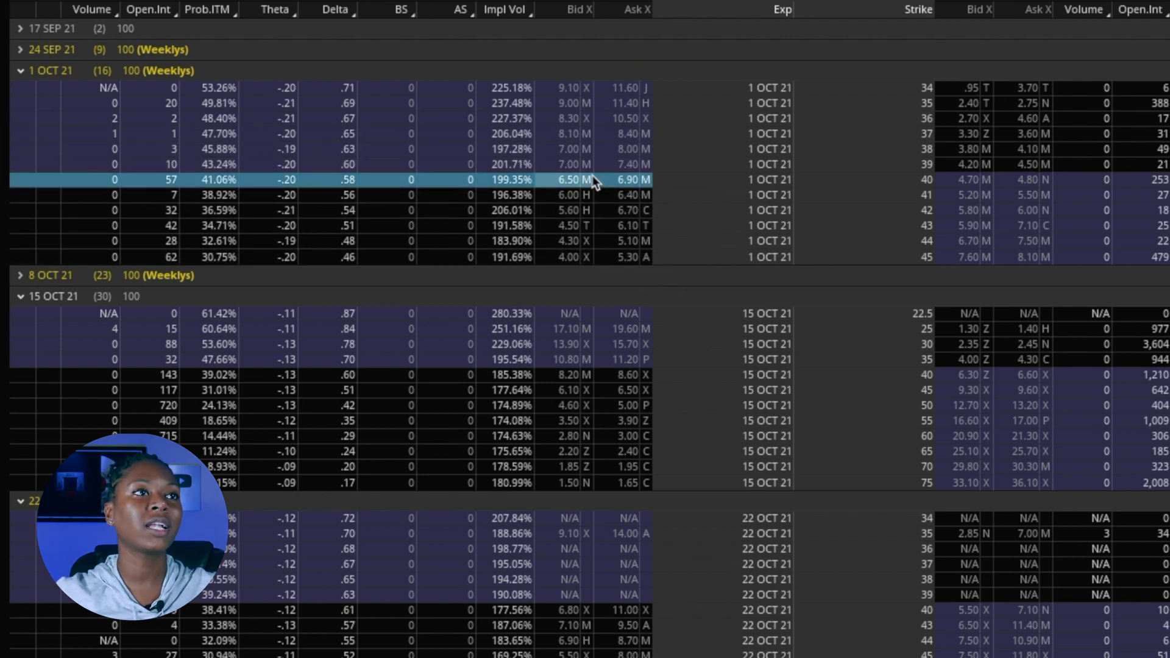
pyautogui.rightClick(591, 179)
pyautogui.moveTo(727, 191)
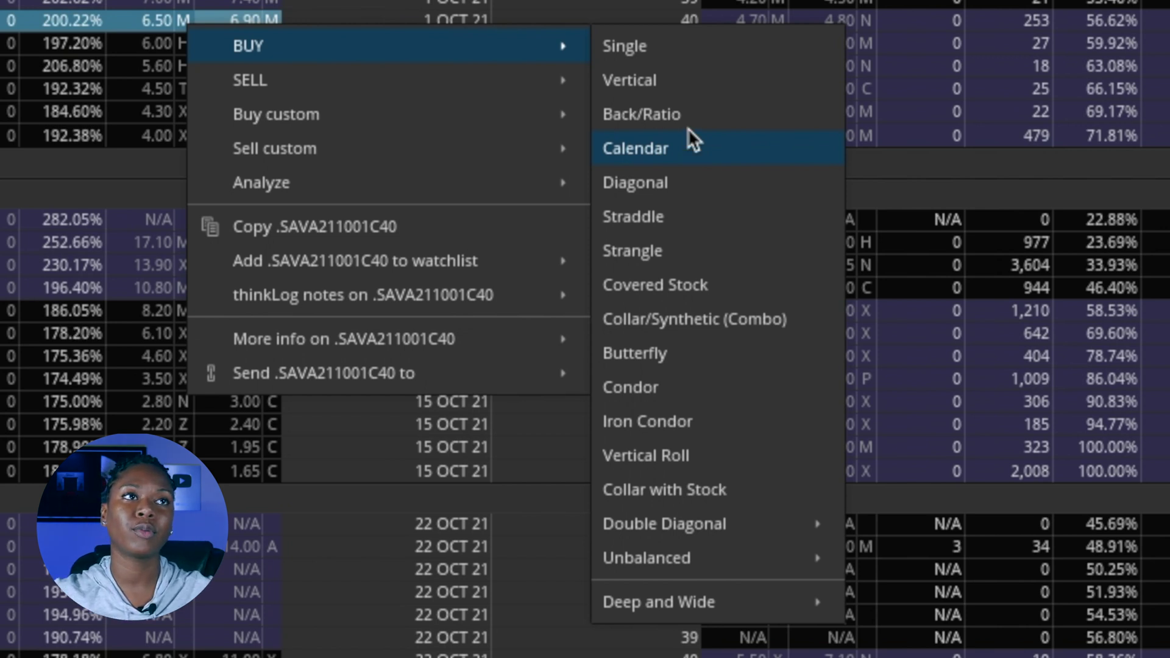
pyautogui.click(687, 46)
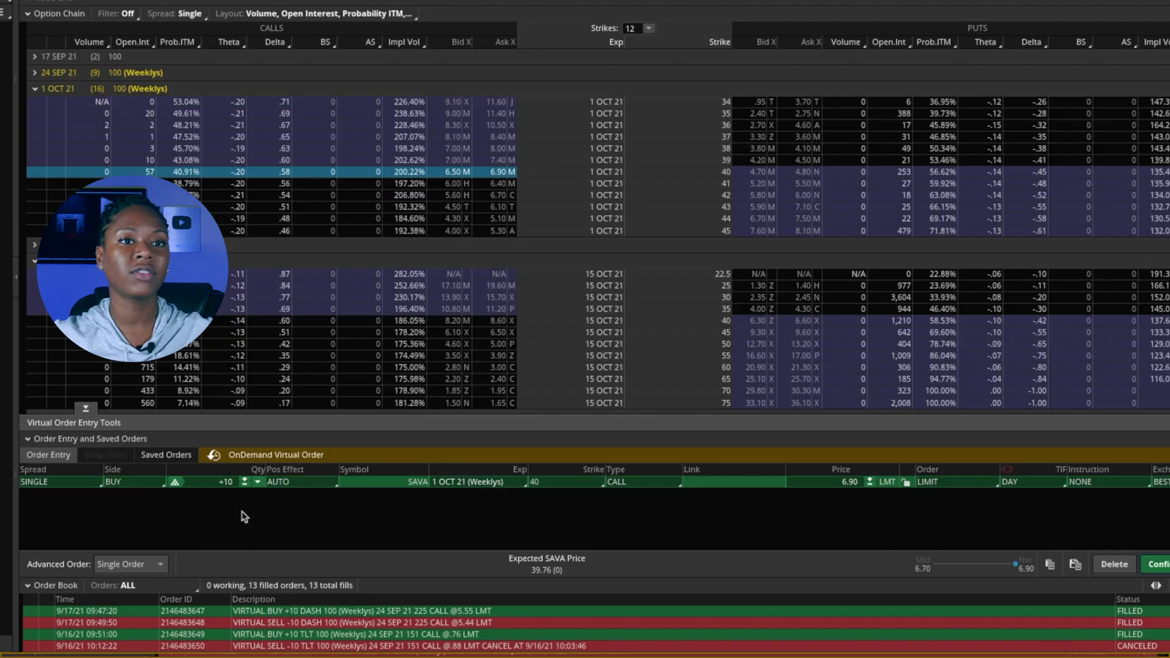
# Keep the call order as a limit order and reprice it to 5.50
pyautogui.scroll(-3, 285, 623)
pyautogui.scroll(4, 286, 623)
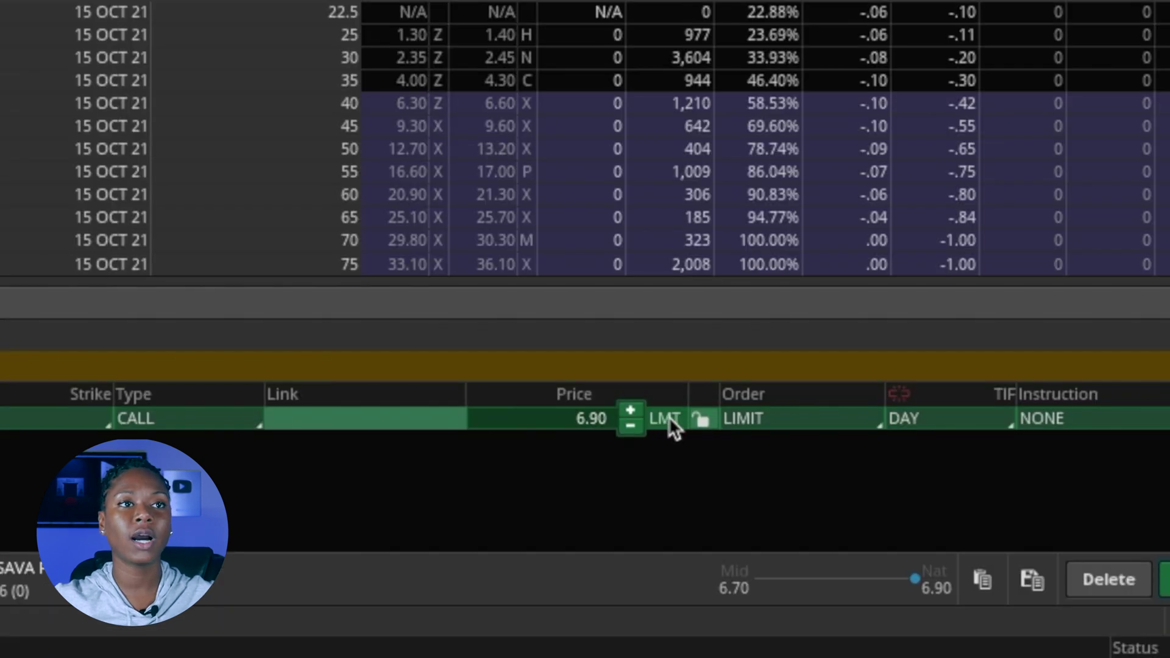
pyautogui.click(751, 419)
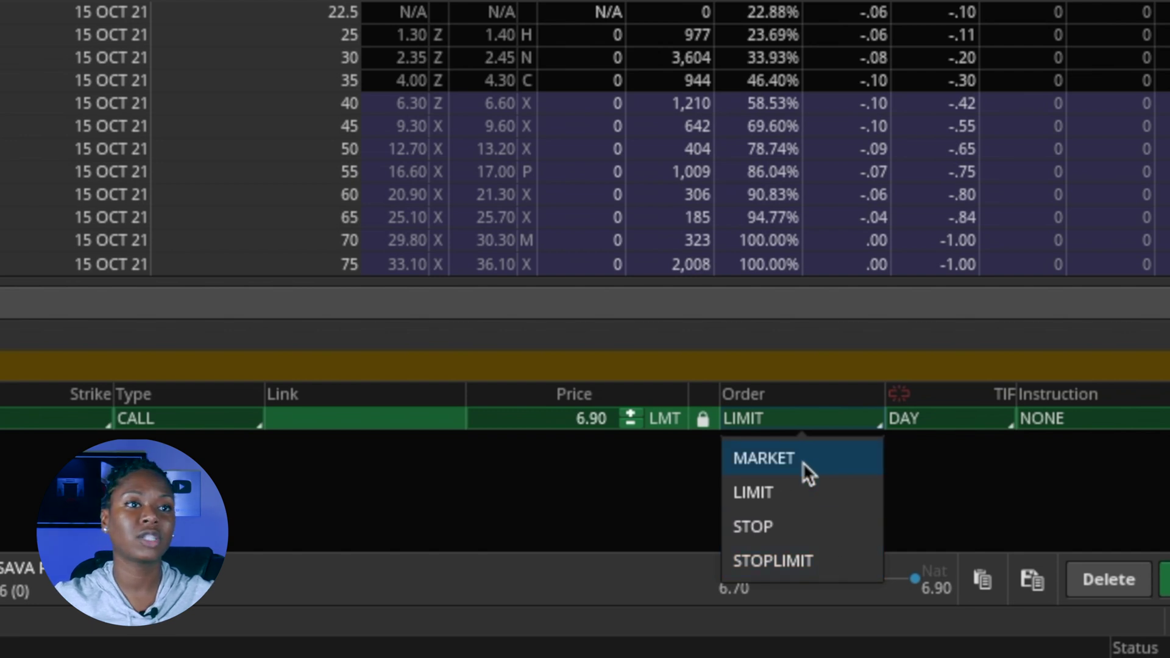
pyautogui.click(803, 495)
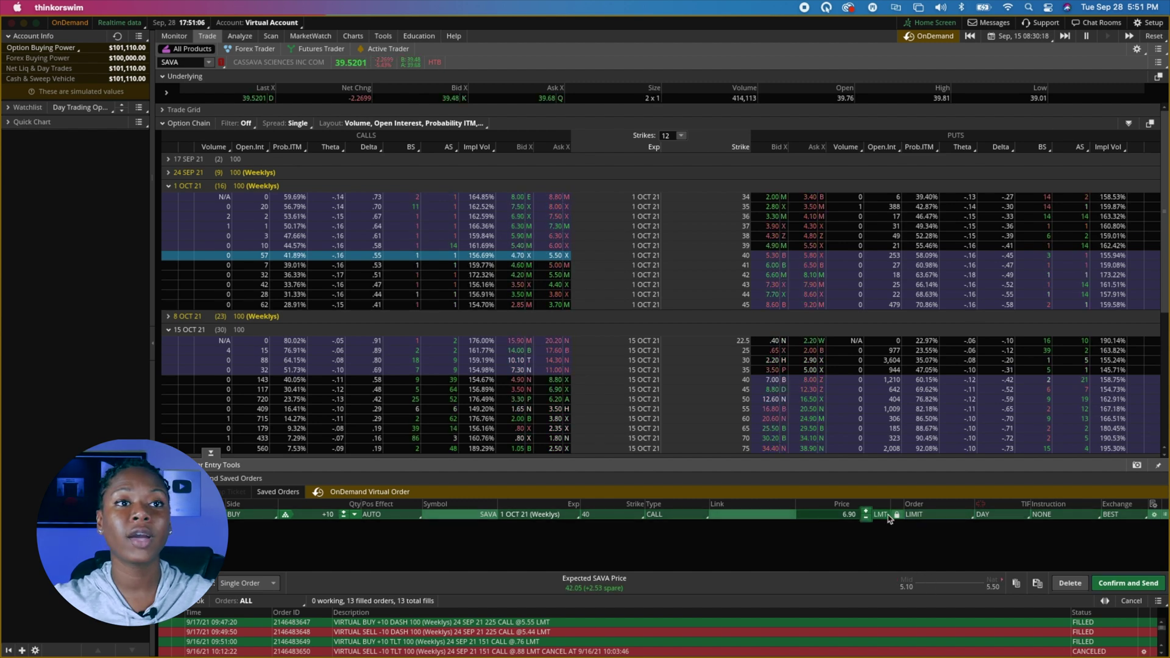
pyautogui.moveTo(940, 586); pyautogui.dragTo(993, 587)
# Send the SAVA call buy order and view it as working under Activity and Positions
pyautogui.click(1121, 583)
pyautogui.click(1120, 582)
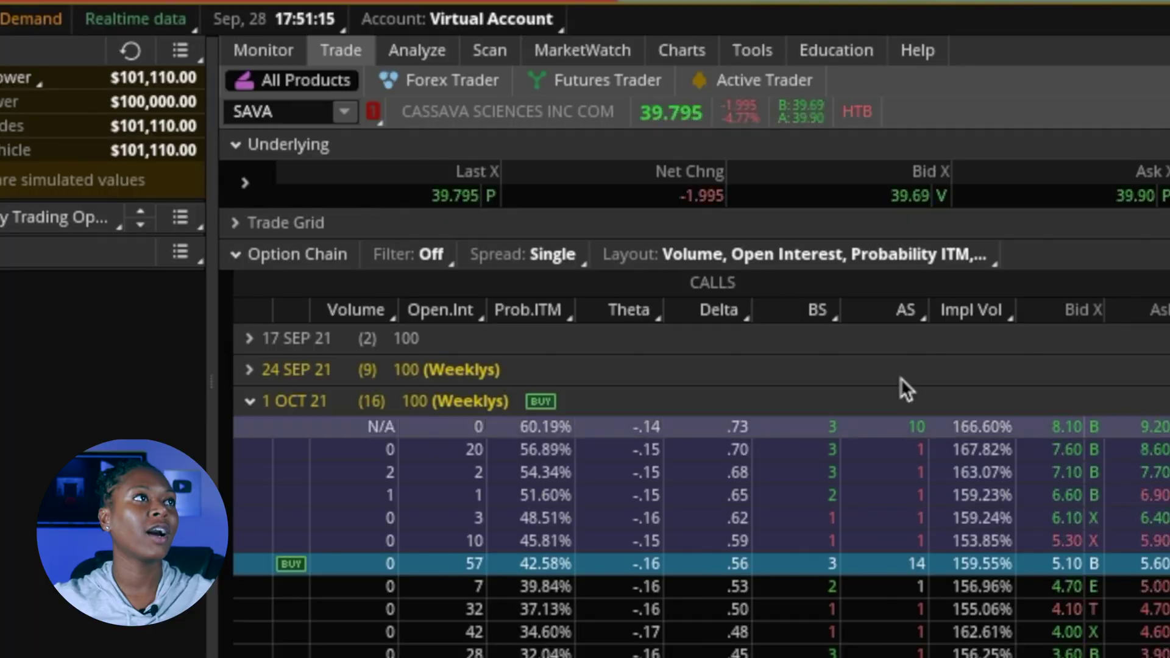
pyautogui.moveTo(174, 34)
pyautogui.click(261, 46)
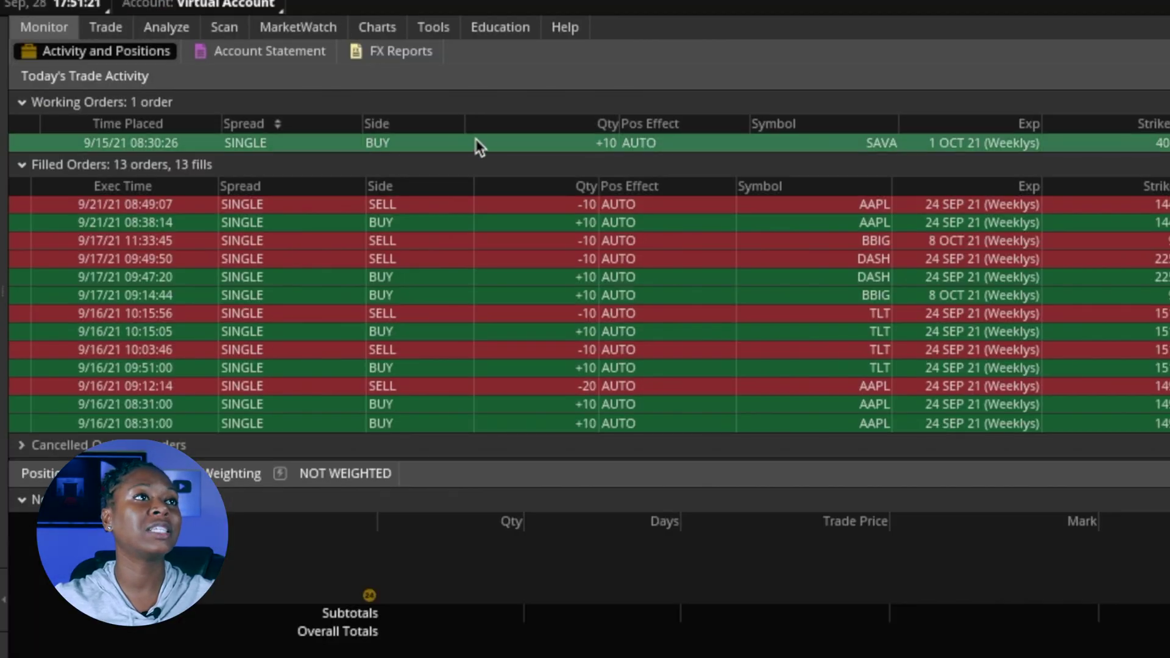
# Cancel/replace the working SAVA order so it fills at 6.05, then expand the position
pyautogui.rightClick(503, 142)
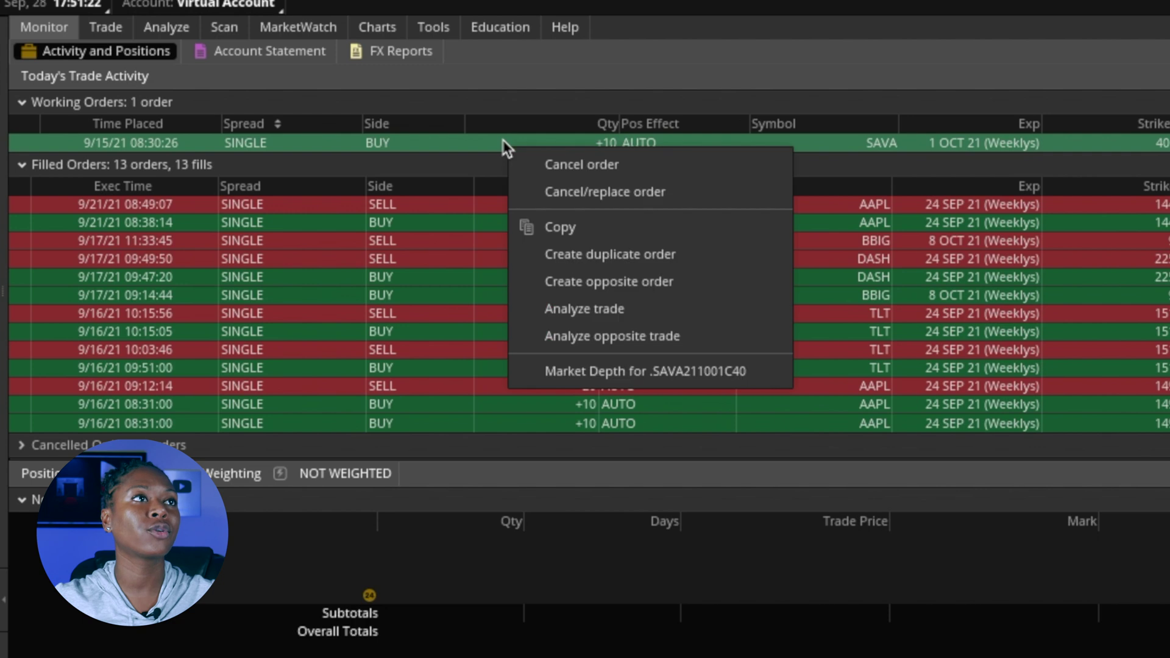
pyautogui.click(672, 190)
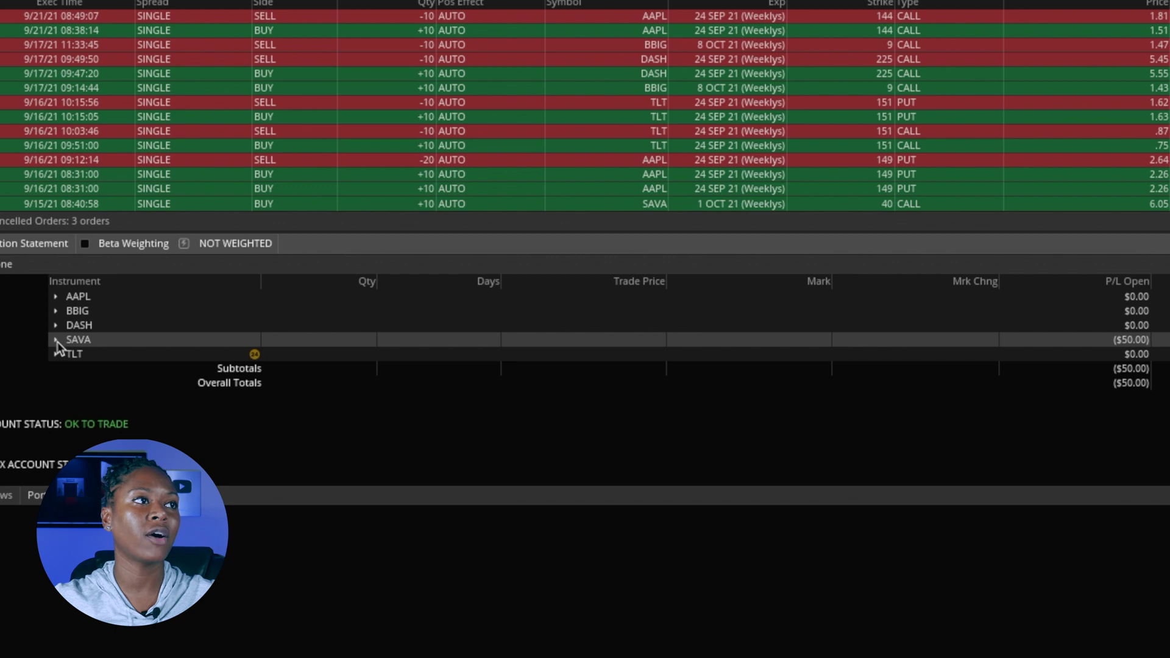
pyautogui.click(57, 341)
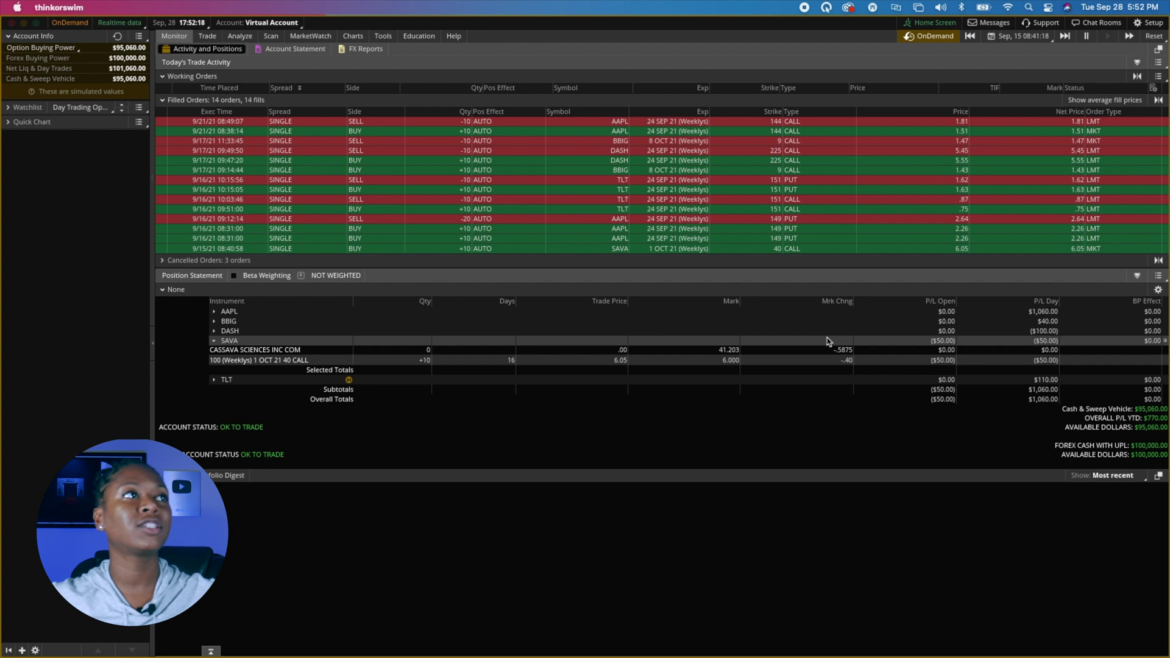
# Advance the replay from the chart and check the position's $2,050 open profit
pyautogui.click(345, 37)
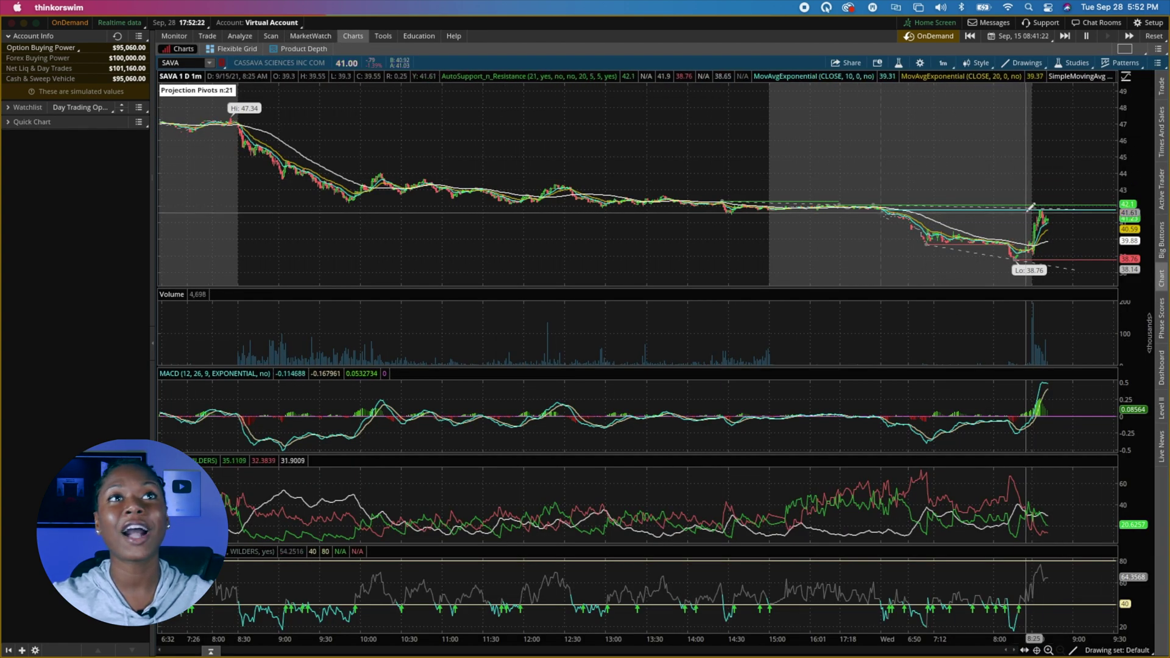
pyautogui.click(1065, 36)
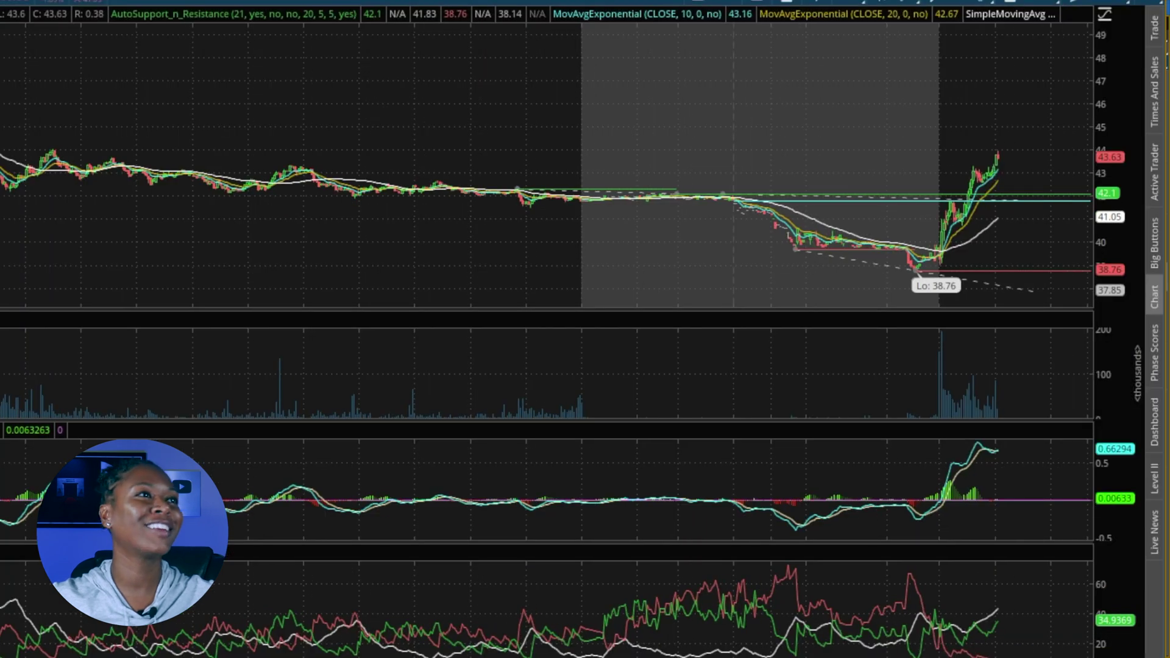
pyautogui.click(173, 37)
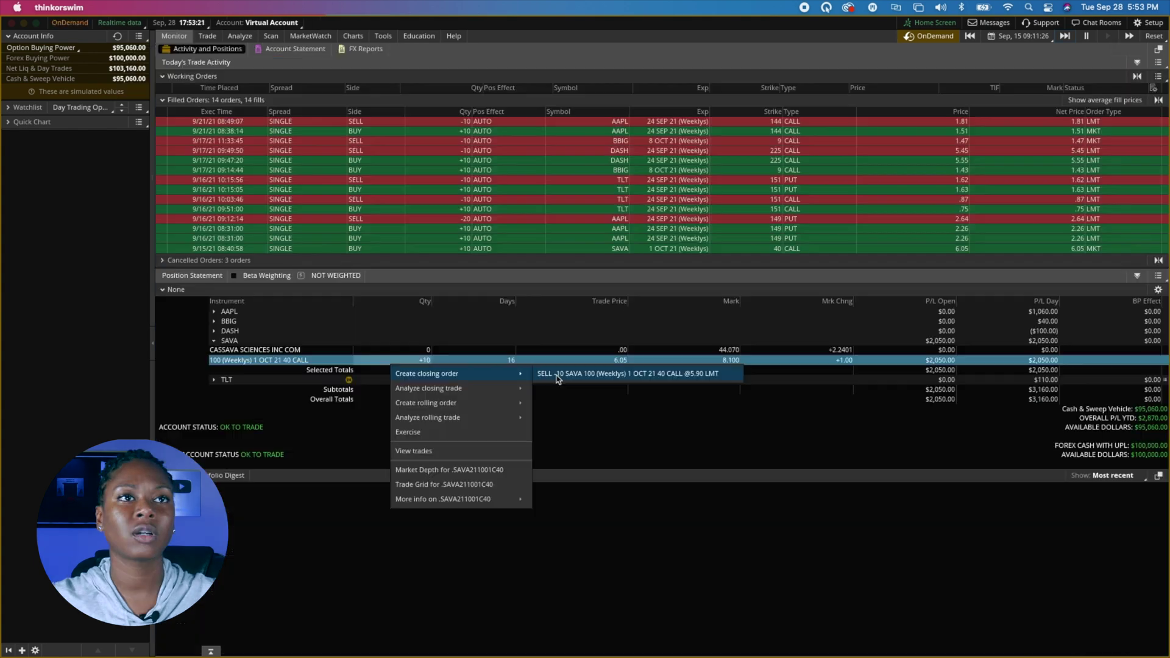
# Create a closing order to sell the 10 SAVA calls at 7.70 limit
pyautogui.click(595, 459)
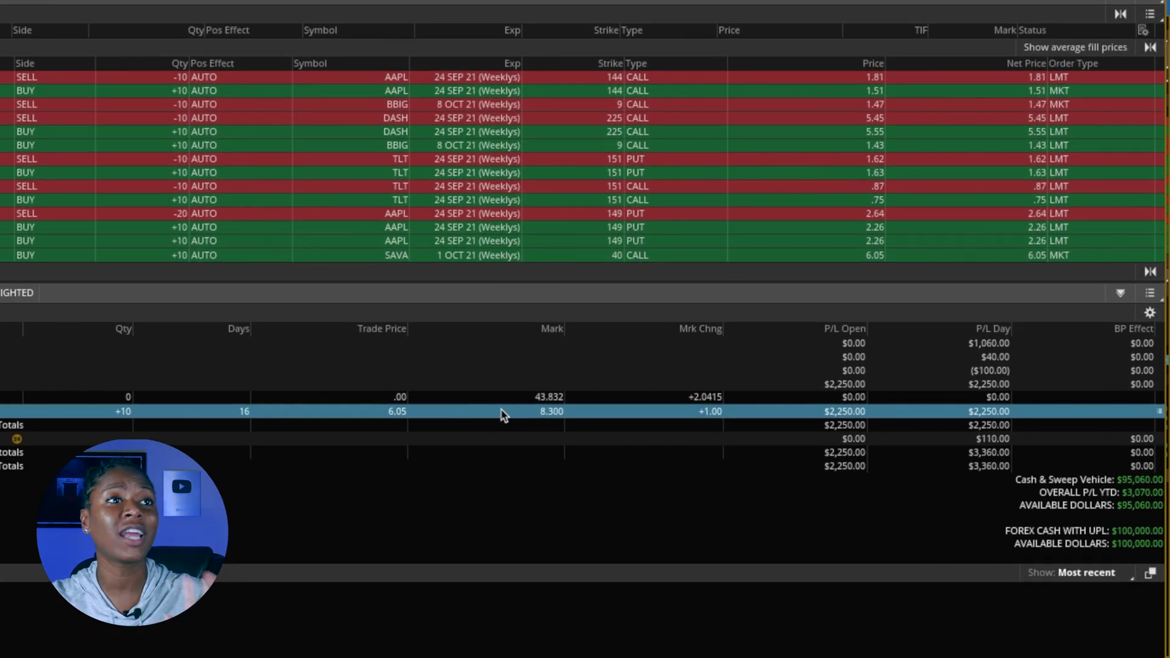
pyautogui.rightClick(502, 415)
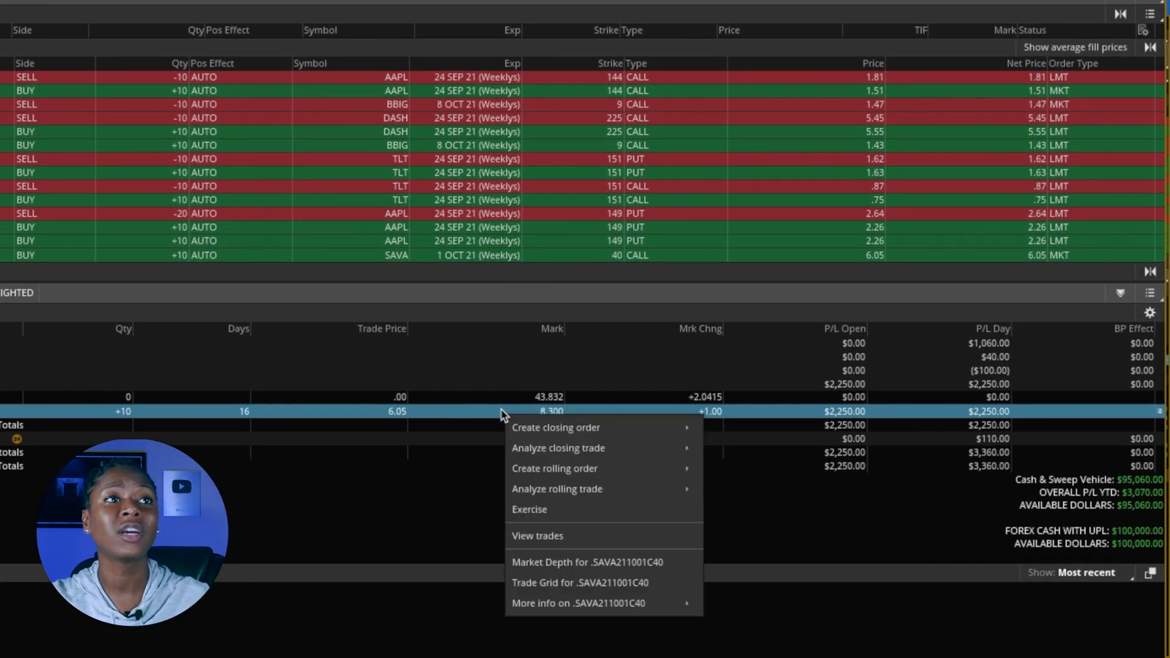
pyautogui.moveTo(576, 430)
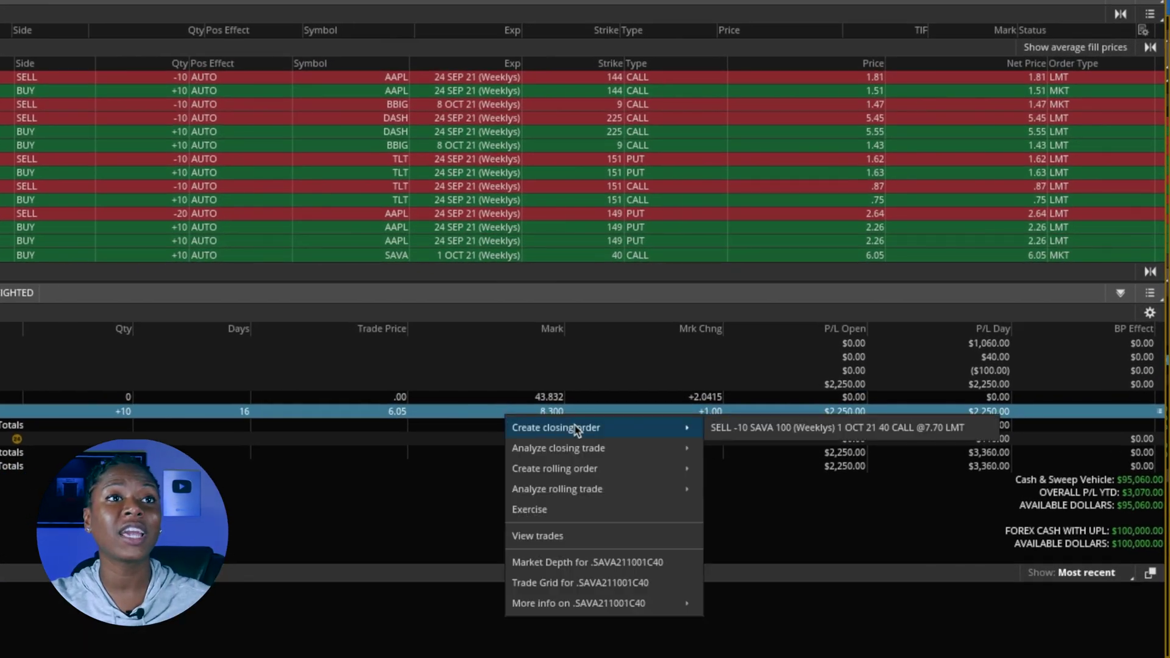
pyautogui.click(759, 428)
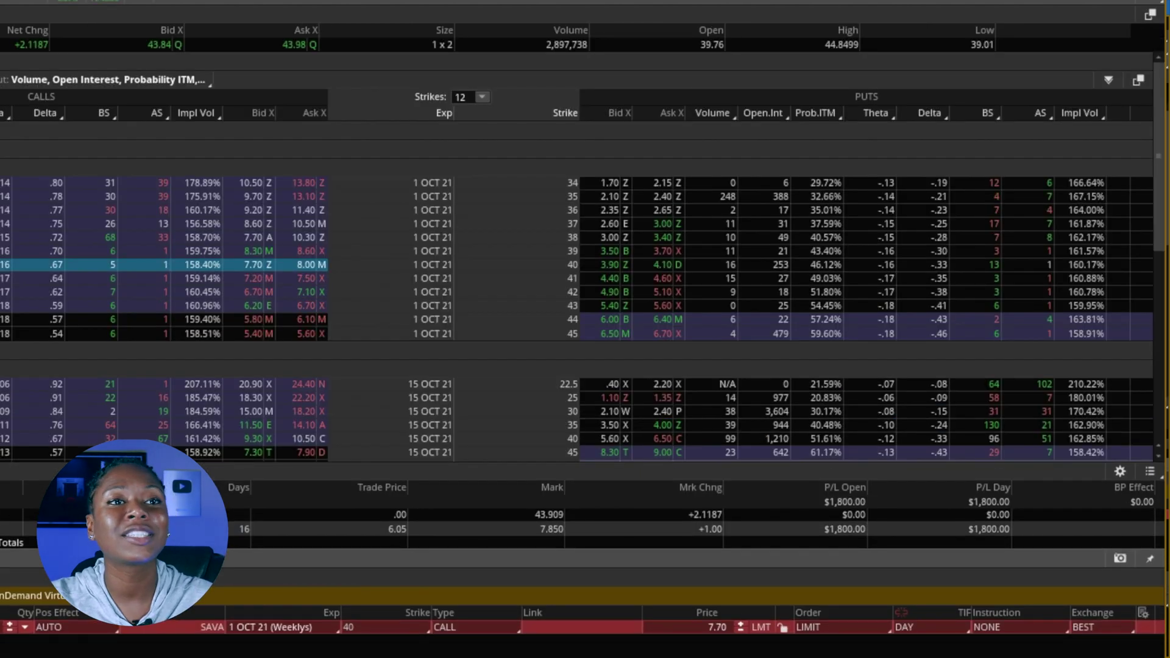
# Switch the closing order to market, send it, and review the $1,850 closed profit
pyautogui.click(876, 633)
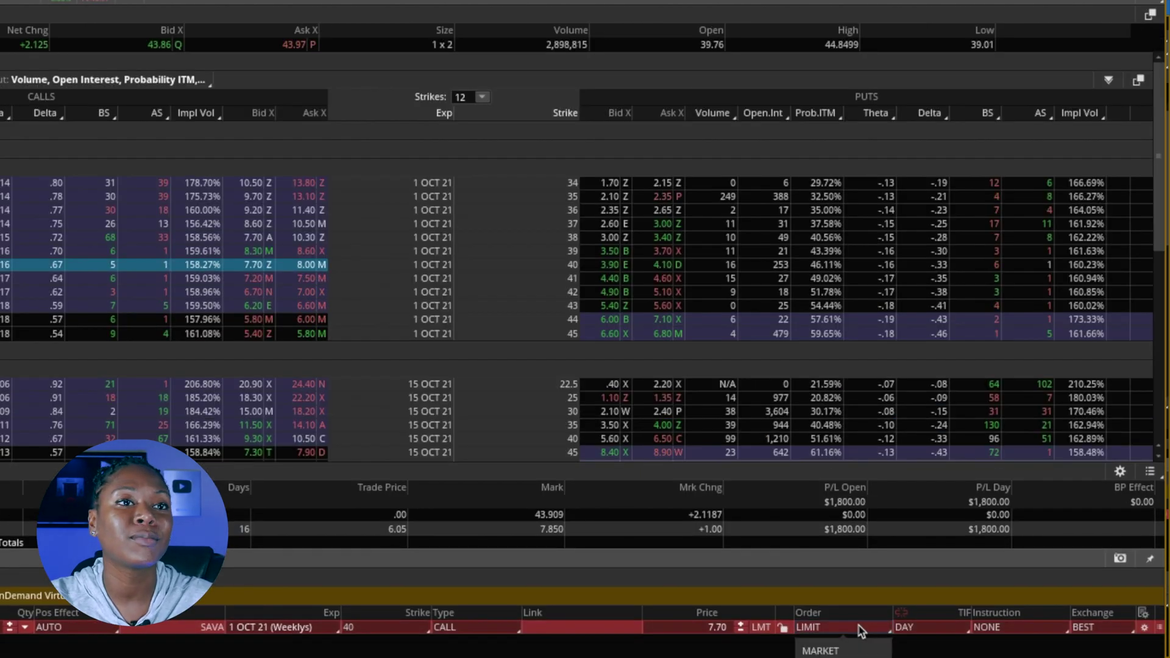
pyautogui.click(852, 650)
pyautogui.click(1127, 579)
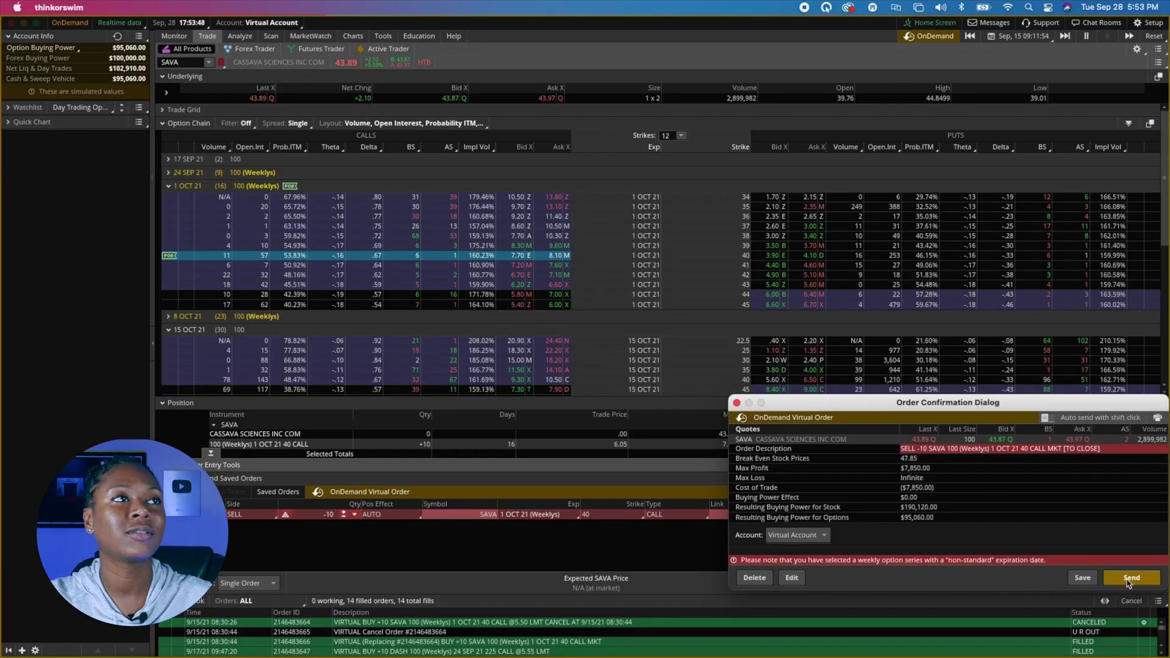
pyautogui.click(1128, 581)
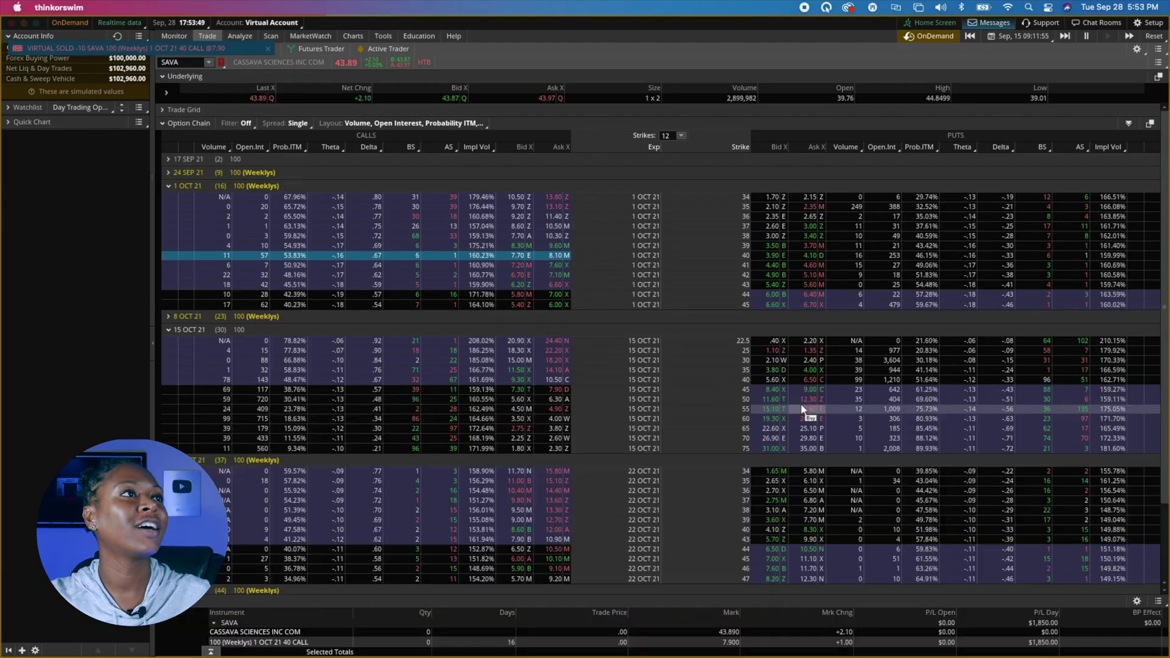
pyautogui.click(175, 36)
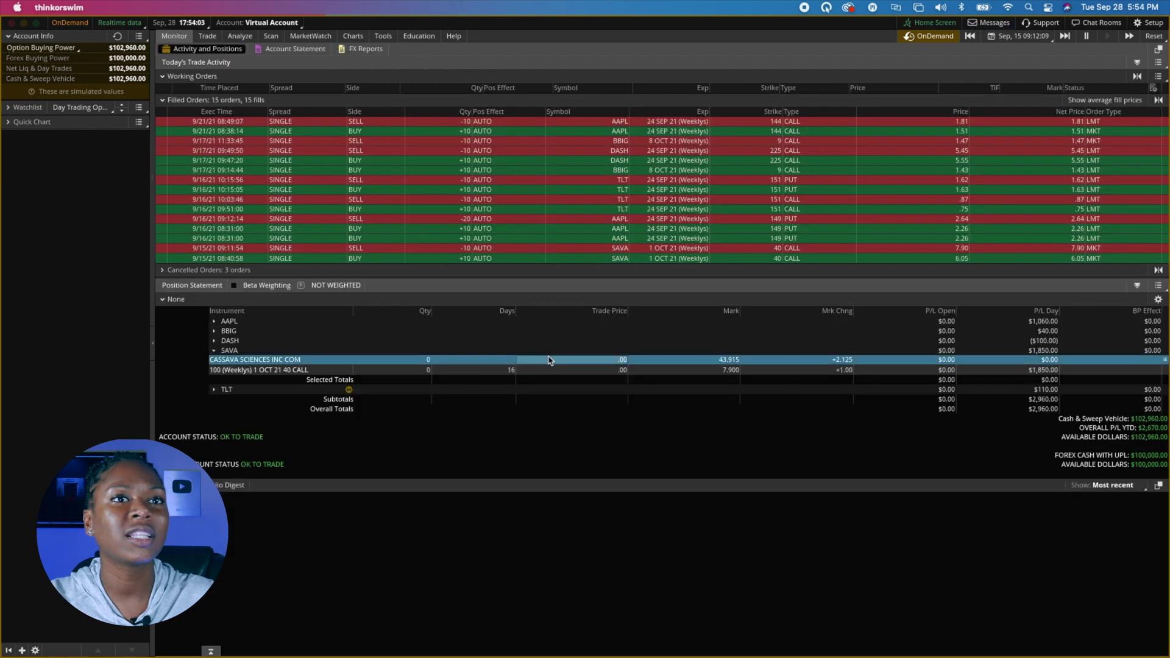
pyautogui.click(556, 369)
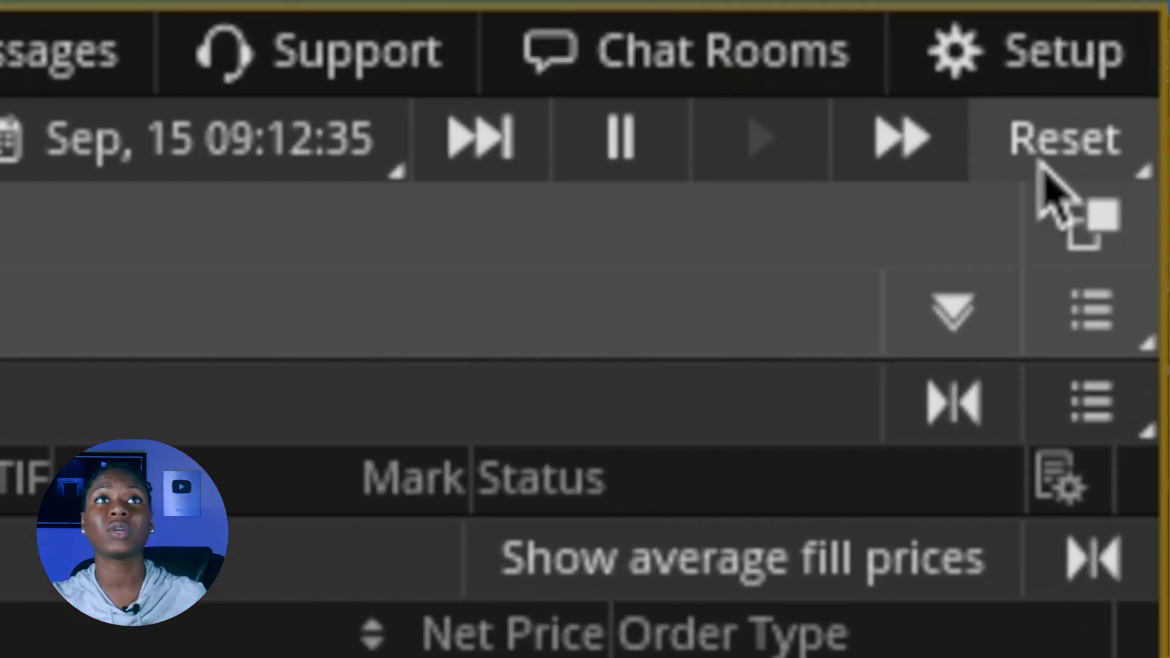
# Reset the OnDemand virtual account and confirm, restoring $100,000 with no orders or positions
pyautogui.click(1044, 152)
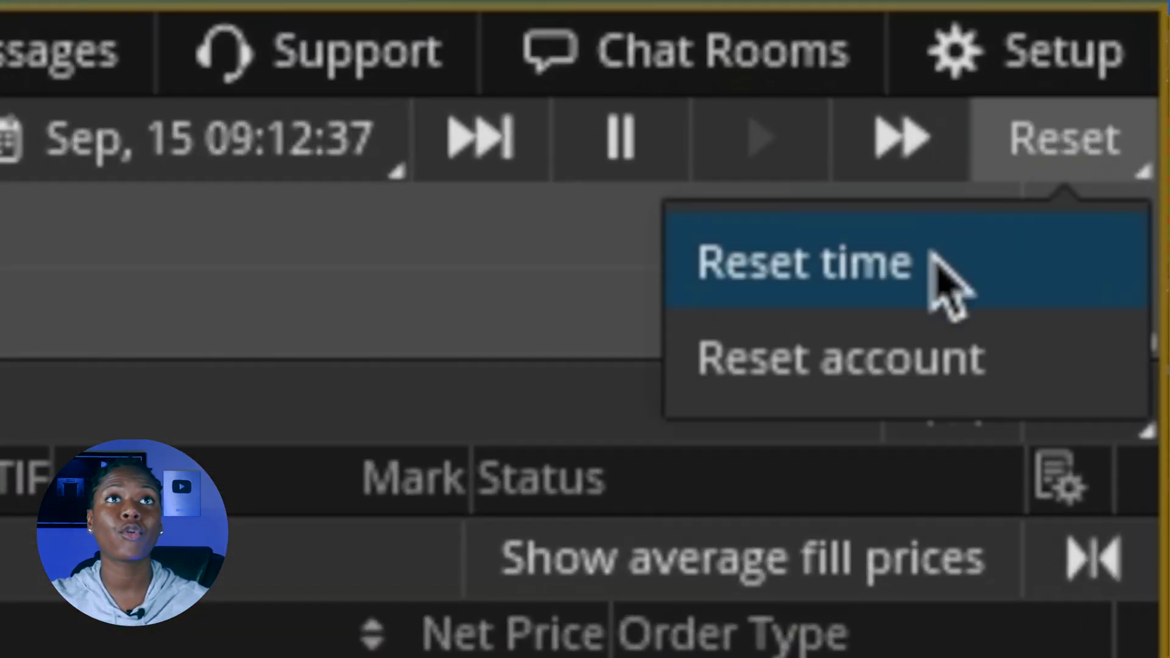
pyautogui.click(994, 366)
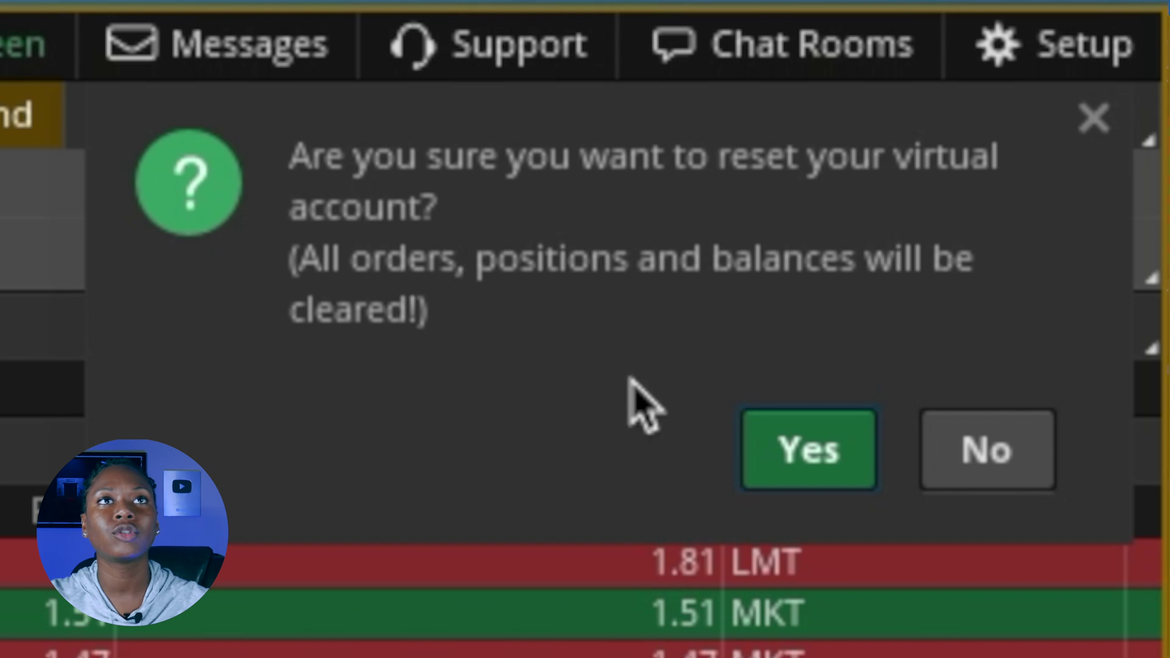
pyautogui.click(788, 465)
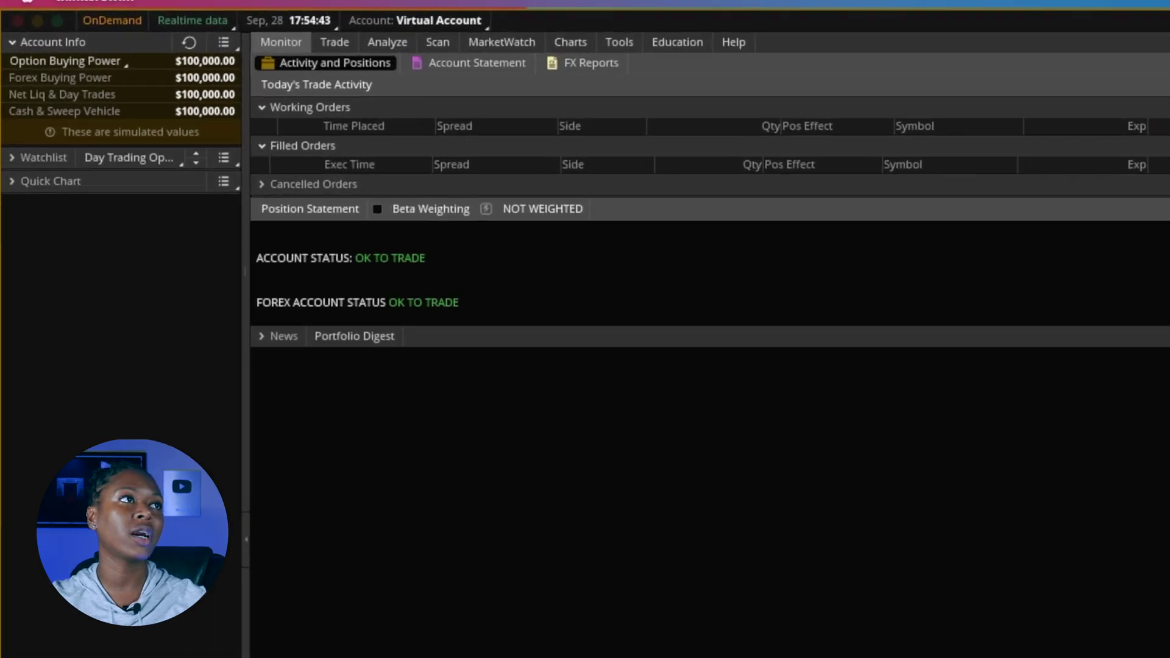